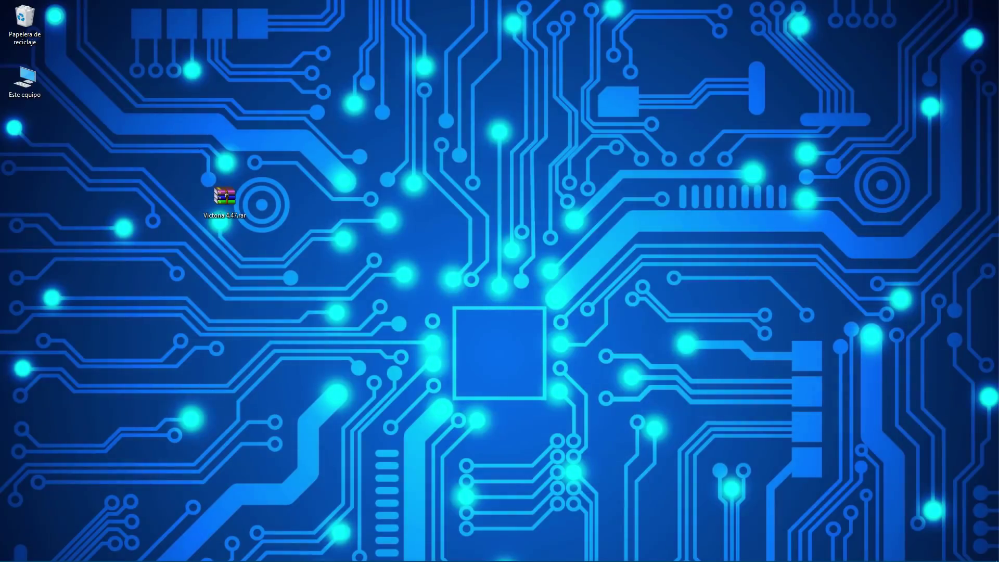
# Check the general properties of the COPIAS DE SEGURIDAD (E:) drive, including file system and capacity, and close them
pyautogui.doubleClick(33, 88)
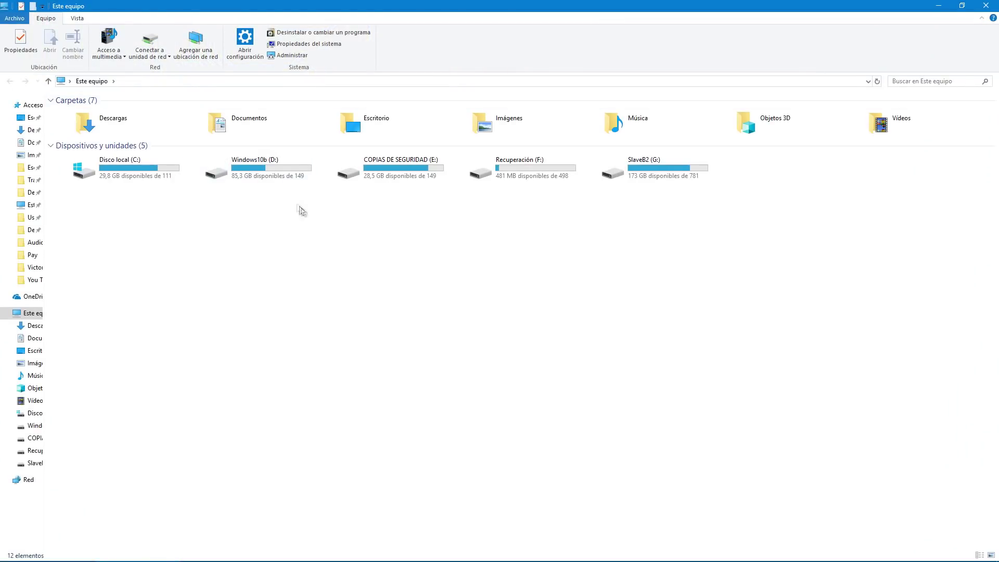
pyautogui.rightClick(411, 178)
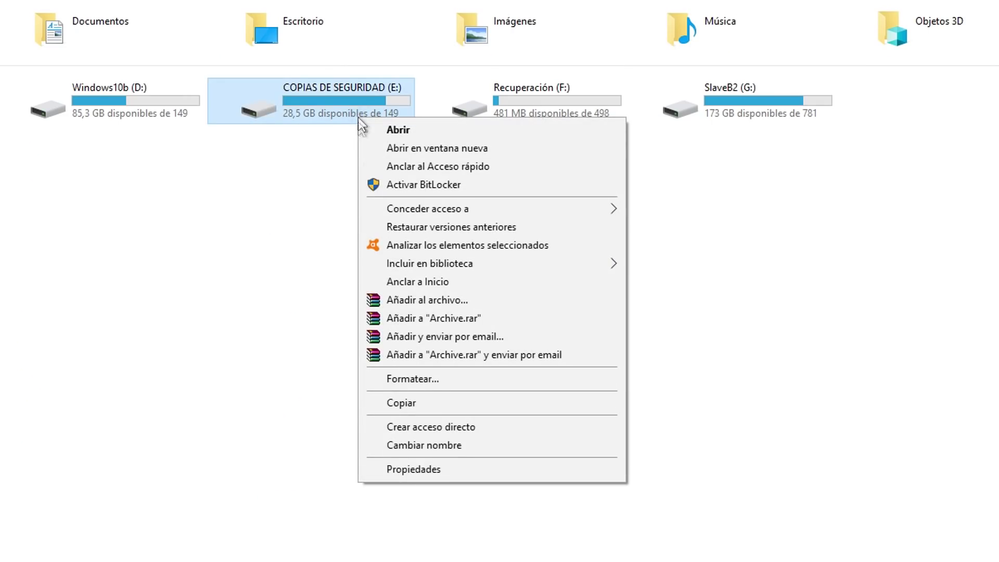
pyautogui.click(414, 469)
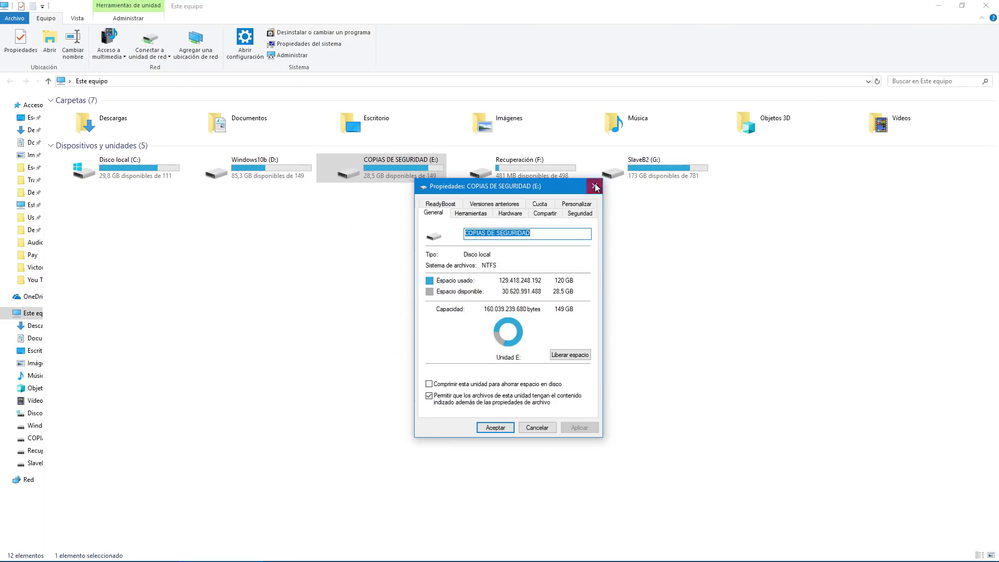
pyautogui.click(595, 186)
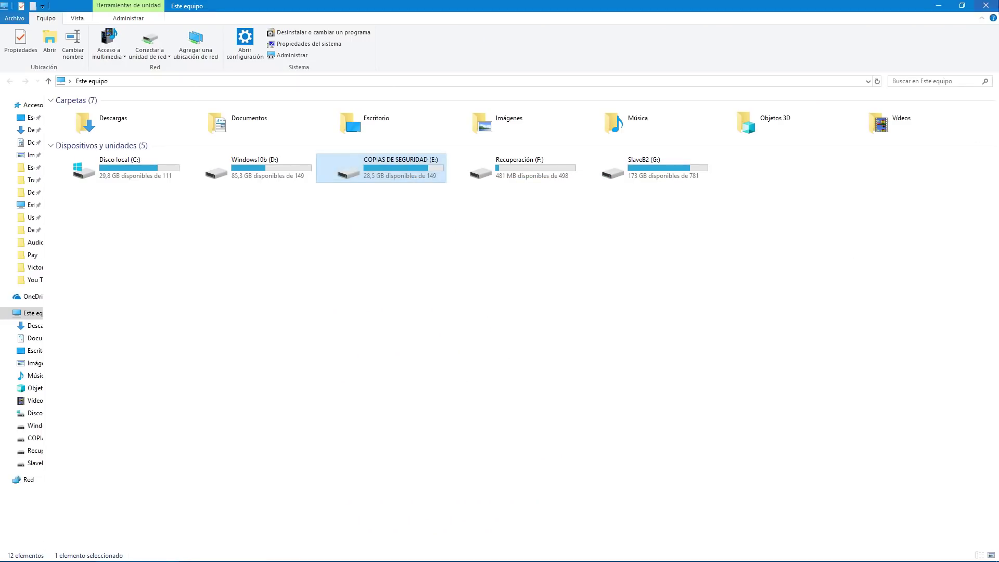
pyautogui.click(986, 5)
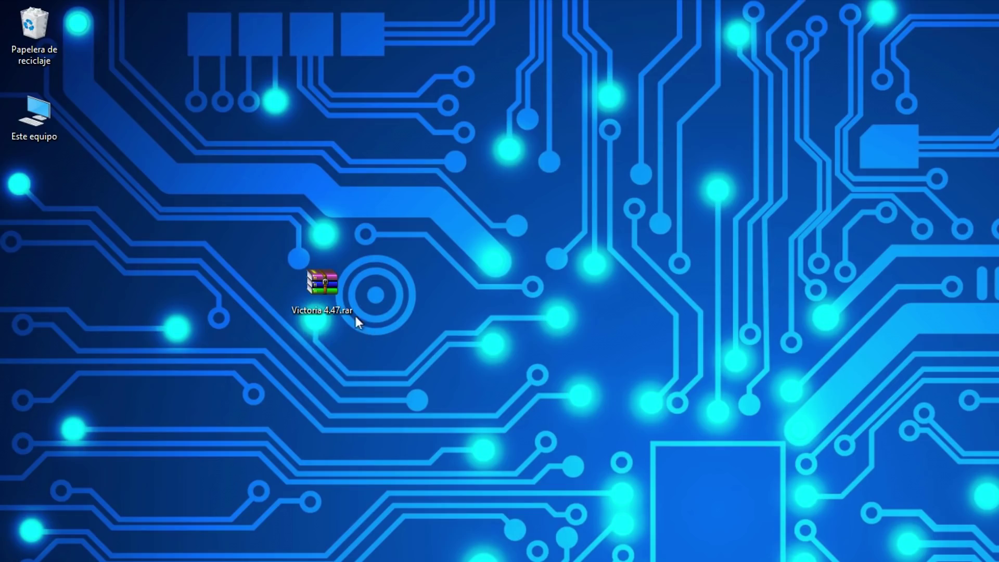
# Extract Victoria 4.47.rar onto the desktop, swap the places of the archive and the extracted folder, and open that folder
pyautogui.rightClick(334, 289)
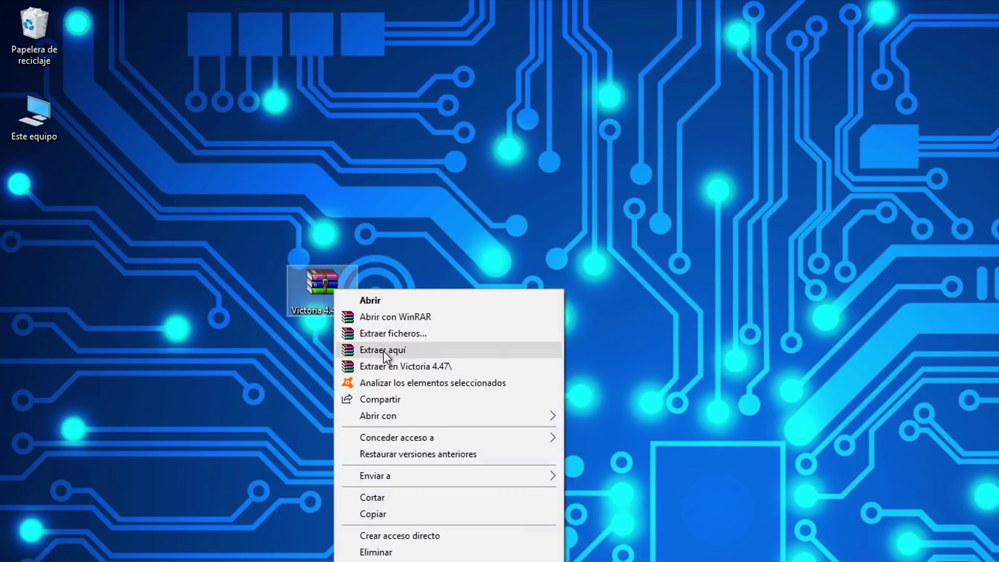
pyautogui.click(383, 351)
pyautogui.moveTo(329, 290); pyautogui.dragTo(37, 293)
pyautogui.moveTo(27, 182); pyautogui.dragTo(315, 263)
pyautogui.doubleClick(323, 285)
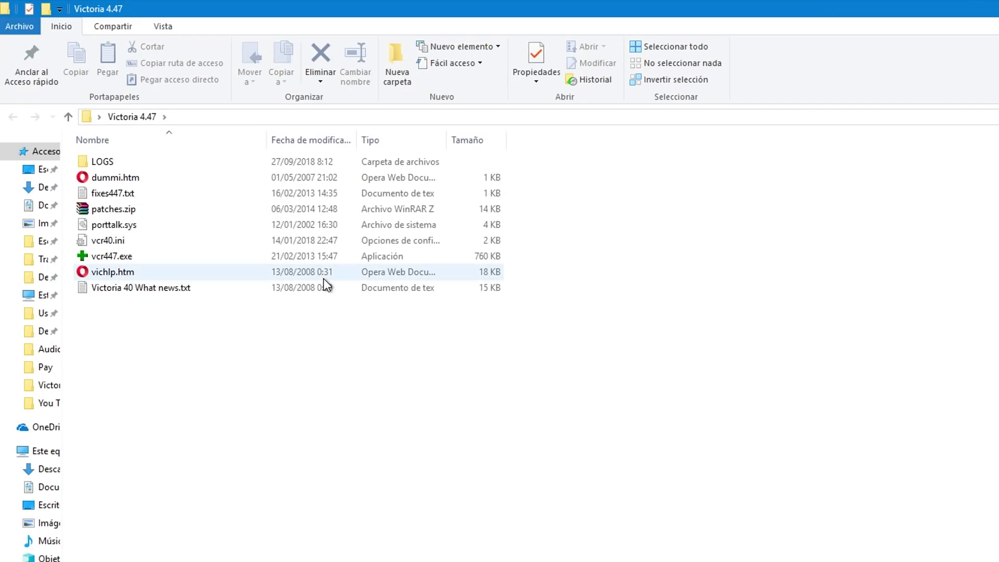
# Run vcr447.exe as administrator and allow it to make changes to the device
pyautogui.click(110, 256)
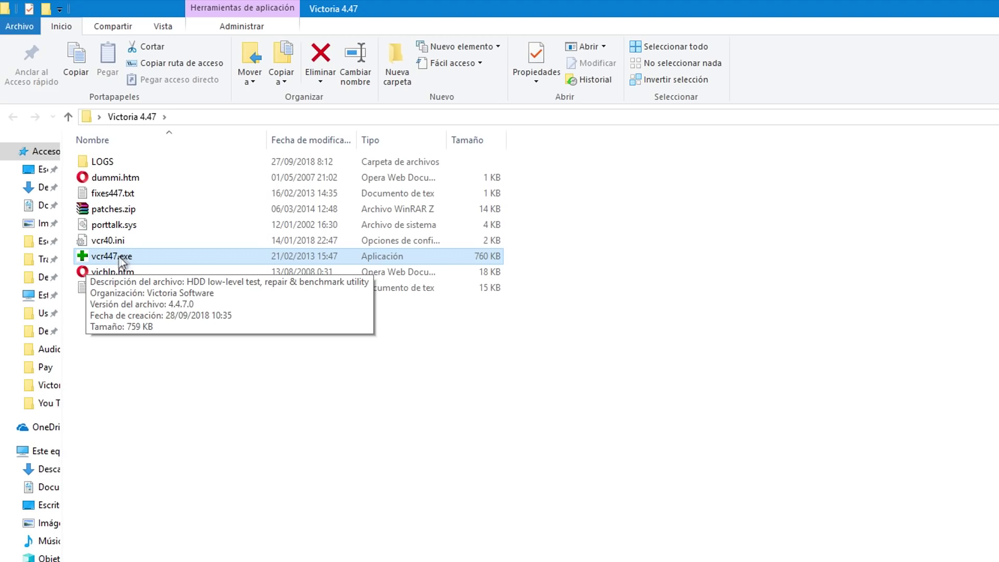
pyautogui.rightClick(117, 256)
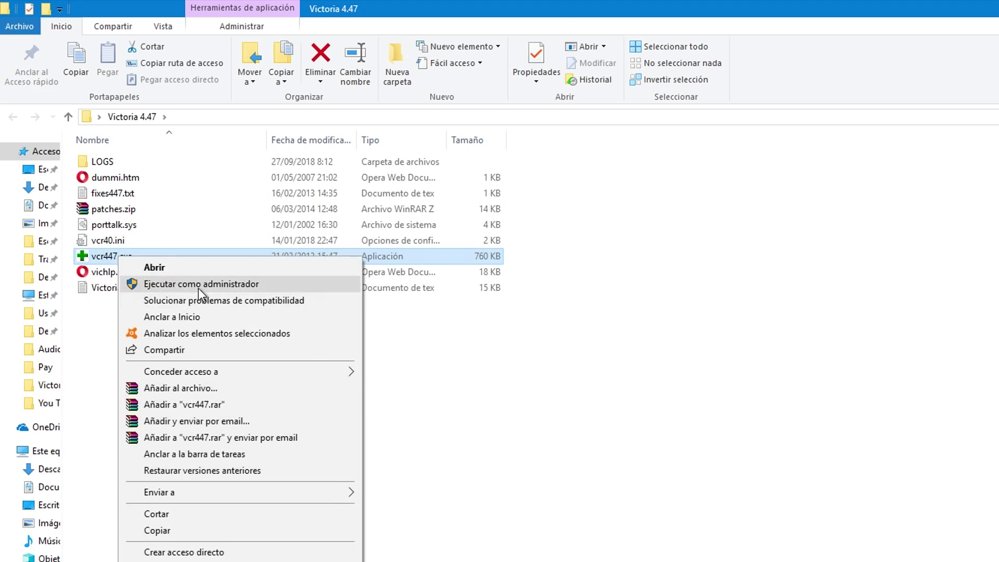
pyautogui.click(167, 285)
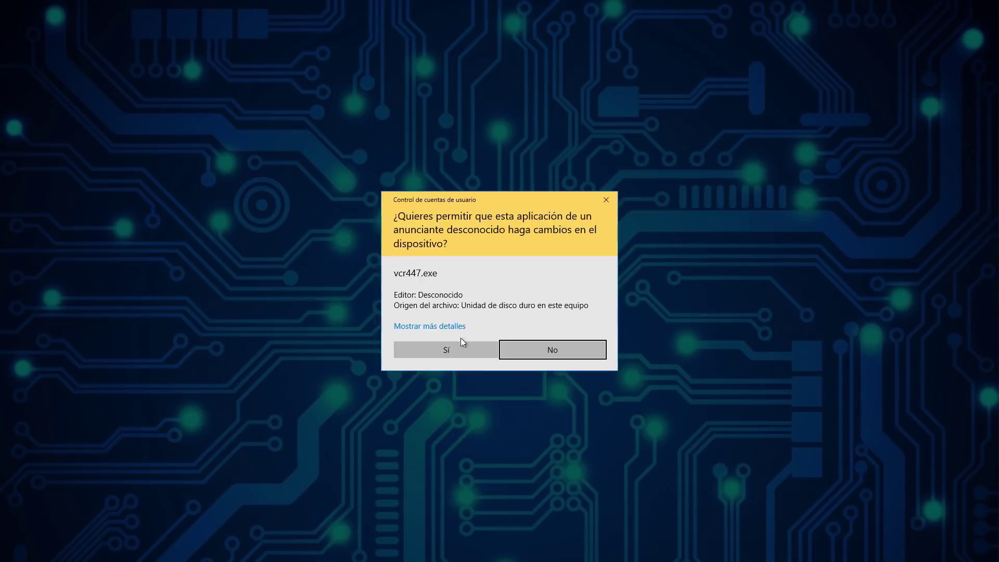
pyautogui.click(459, 344)
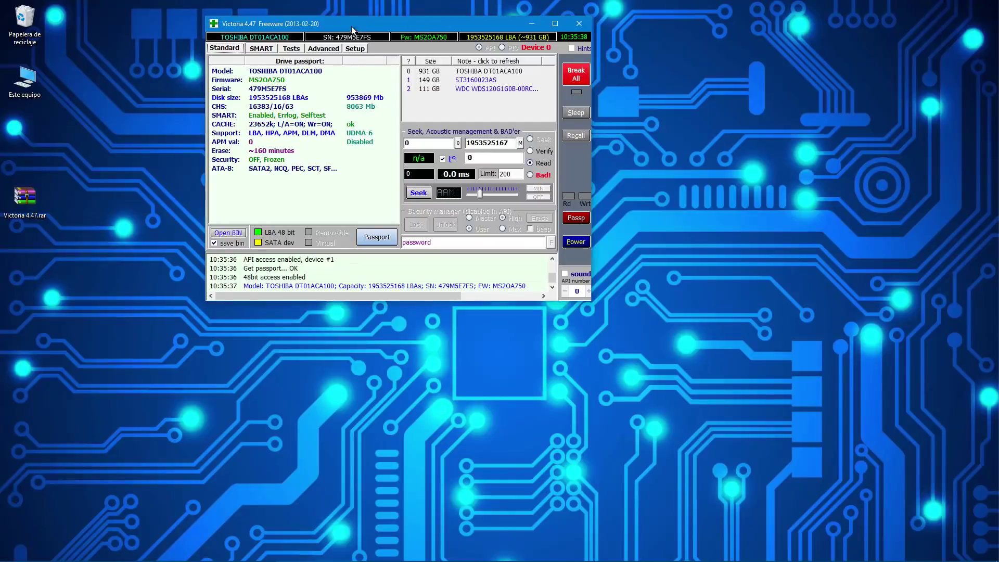
# Move the Victoria window away from the desktop icons and place the extracted folder alongside them
pyautogui.moveTo(348, 20); pyautogui.dragTo(404, 94)
pyautogui.moveTo(224, 200); pyautogui.dragTo(13, 156)
pyautogui.click(414, 86)
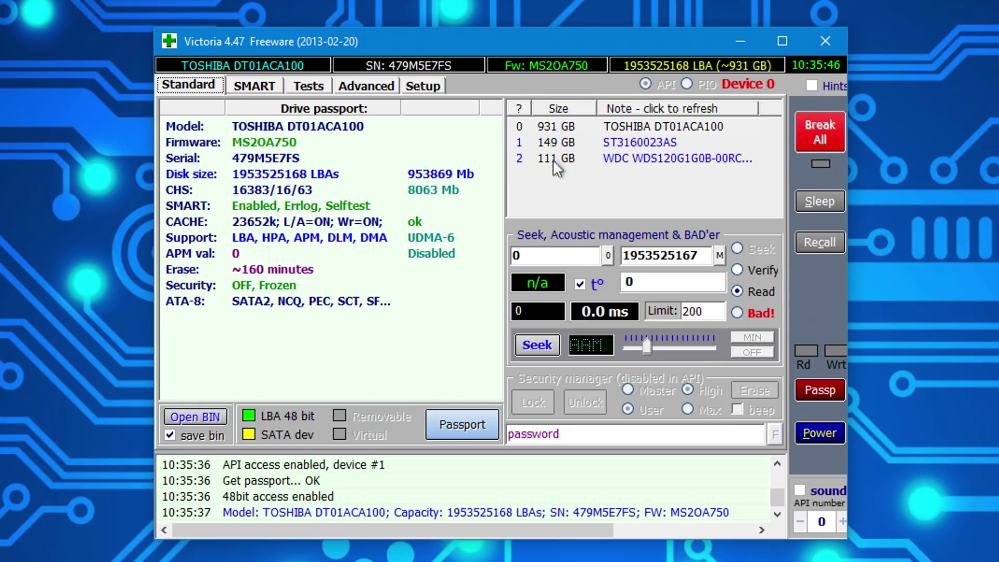
# Examine the drive passports of the TOSHIBA DT01ACA100, ST3160023AS and WDC WDS120G1G0B drives in turn
pyautogui.click(622, 123)
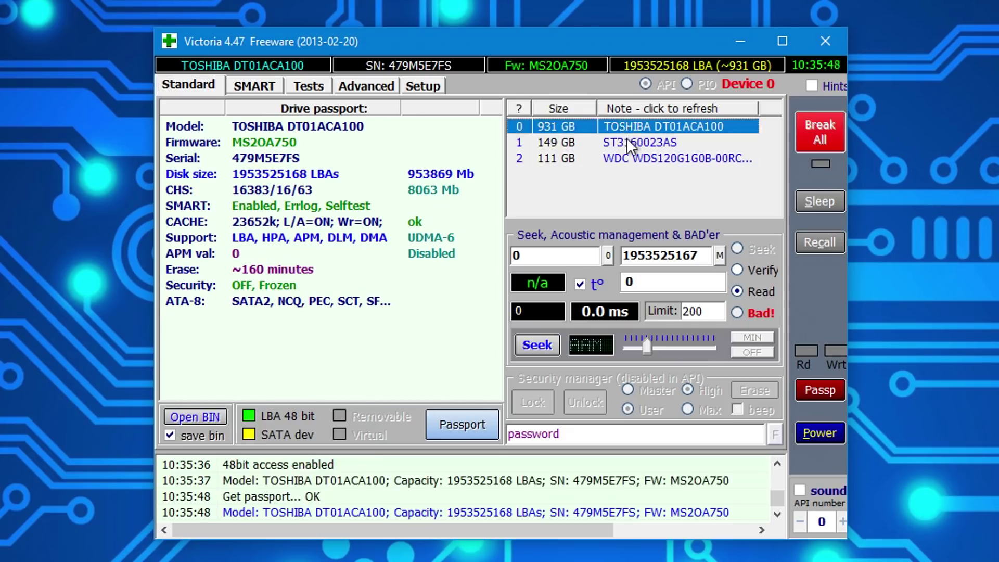
pyautogui.click(626, 140)
pyautogui.click(625, 158)
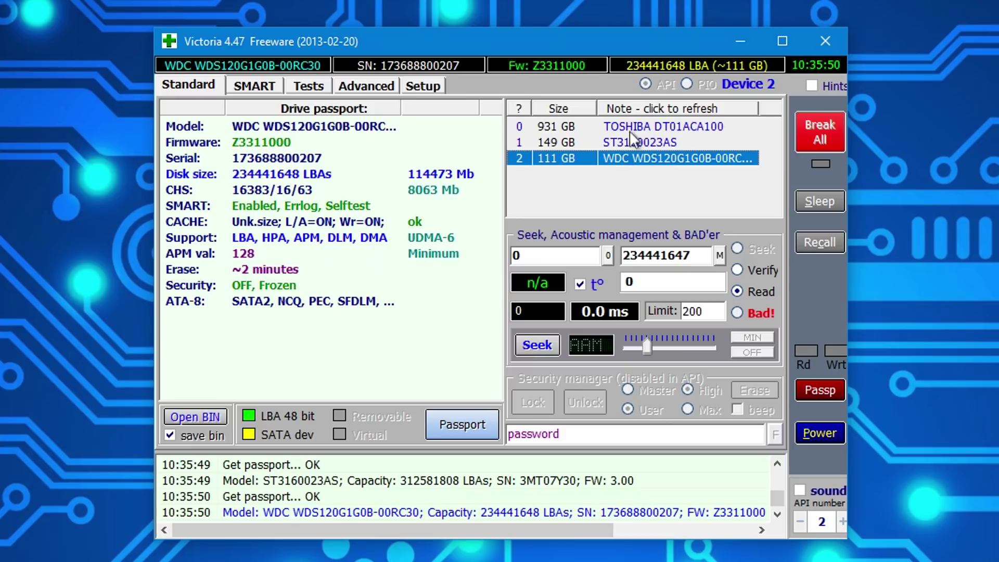
pyautogui.click(629, 127)
pyautogui.click(622, 138)
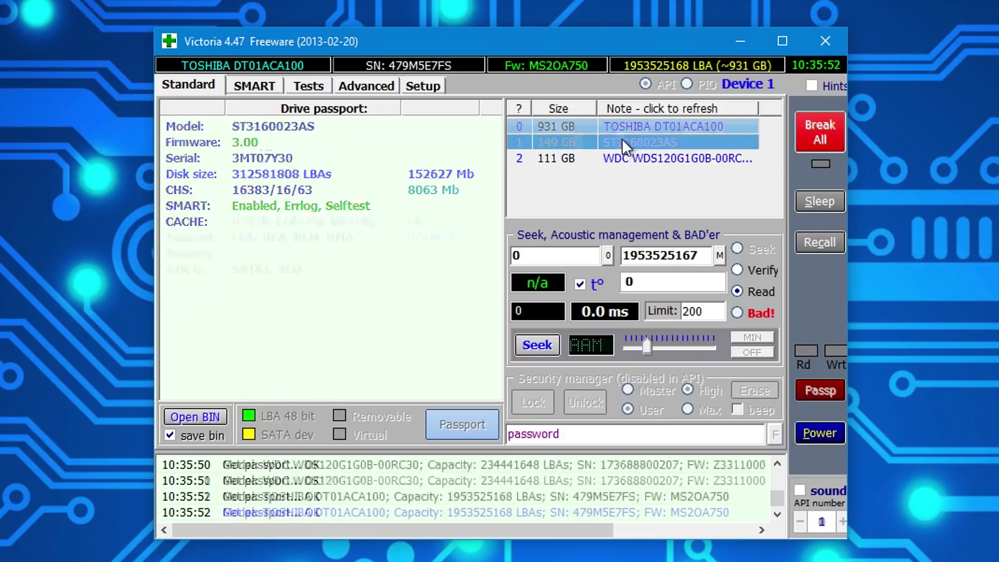
pyautogui.click(628, 157)
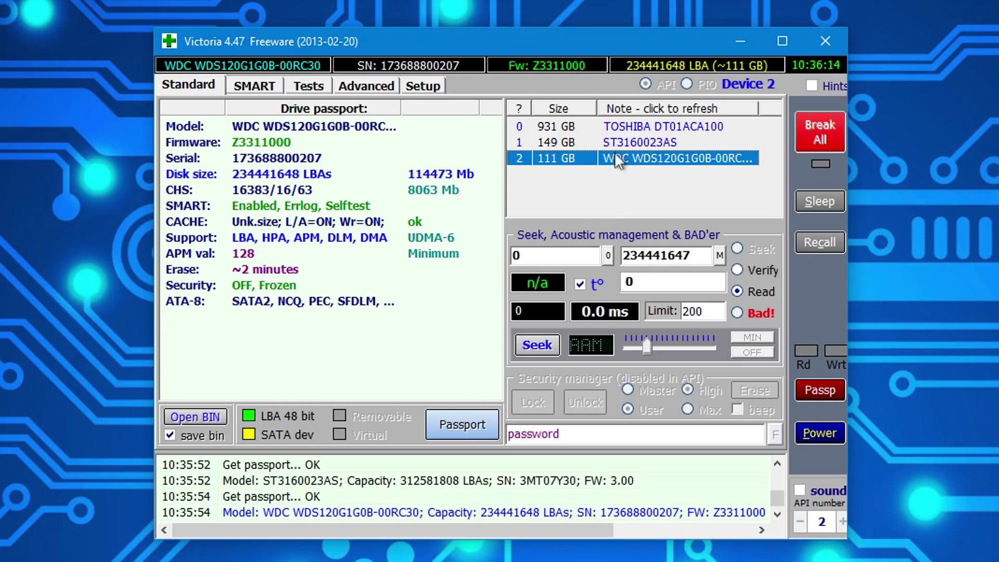
# Select the TOSHIBA DT01ACA100 drive and get its SMART data to examine the attributes' health
pyautogui.click(638, 125)
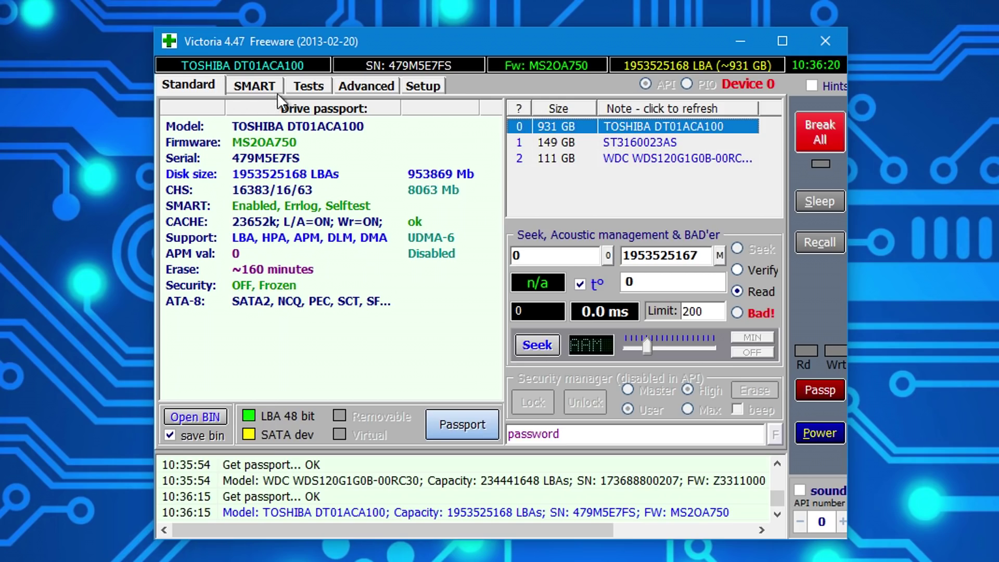
pyautogui.click(254, 86)
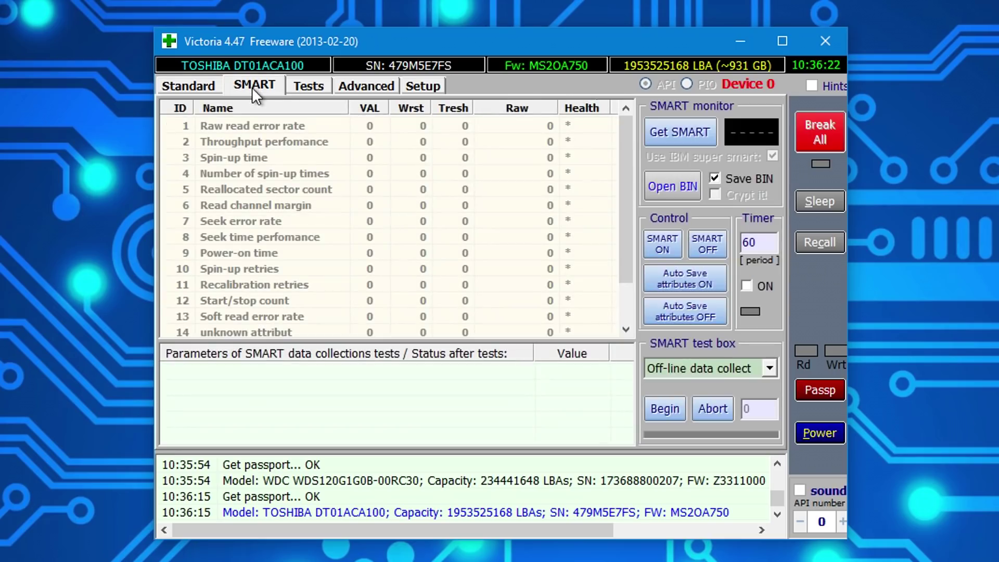
pyautogui.click(674, 139)
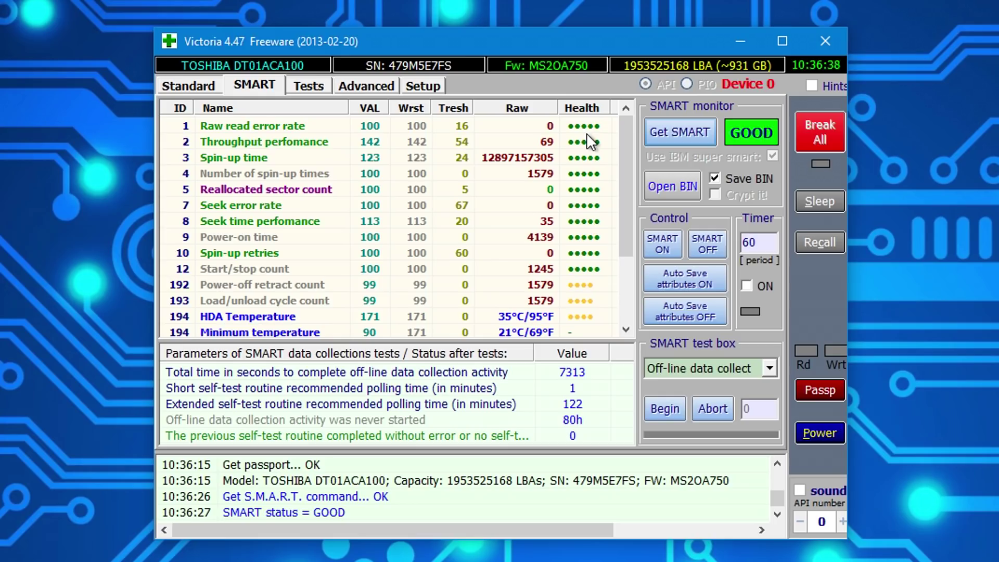
# Switch to the ST3160023AS drive and get its SMART data to examine the attributes' health
pyautogui.click(201, 85)
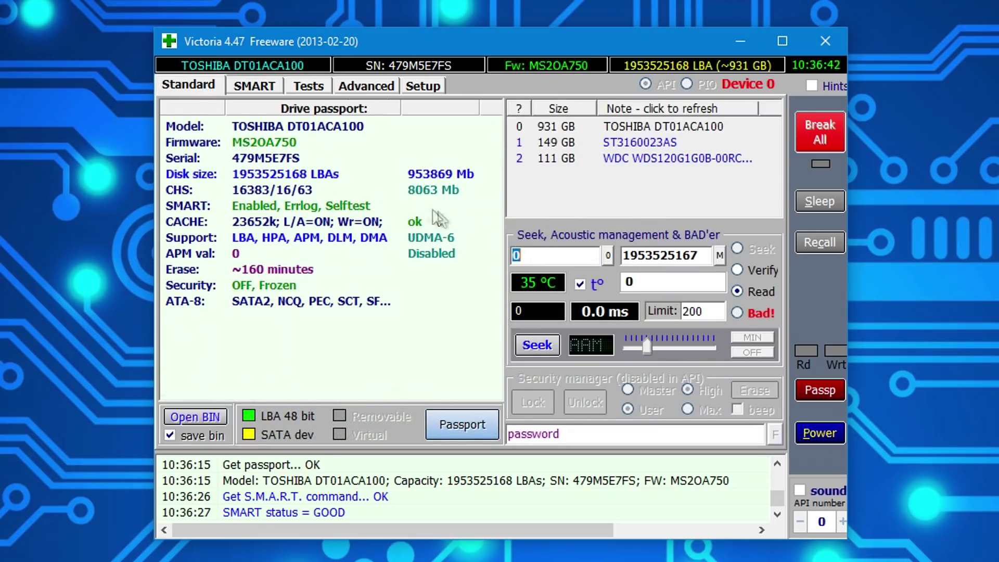
pyautogui.click(630, 142)
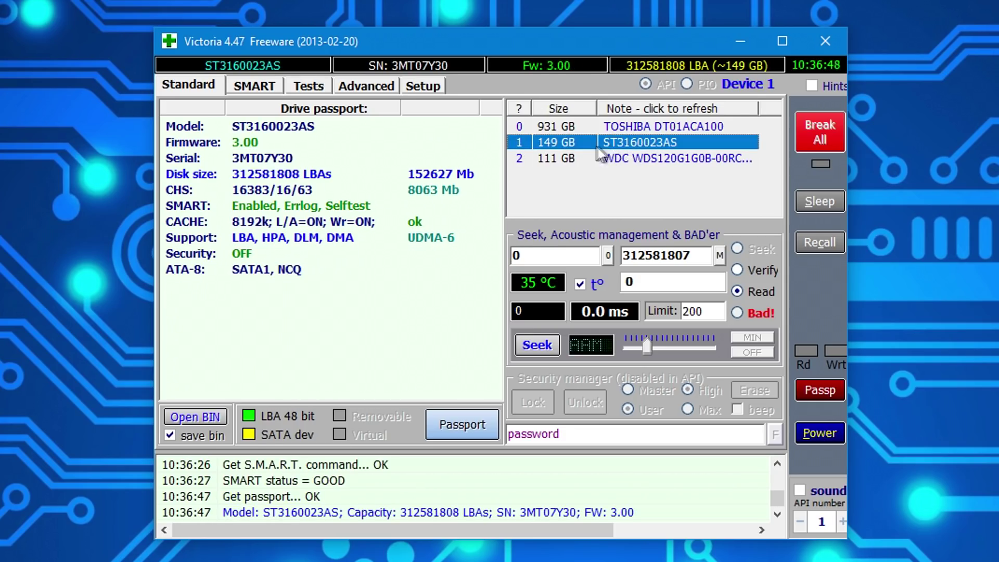
pyautogui.click(254, 86)
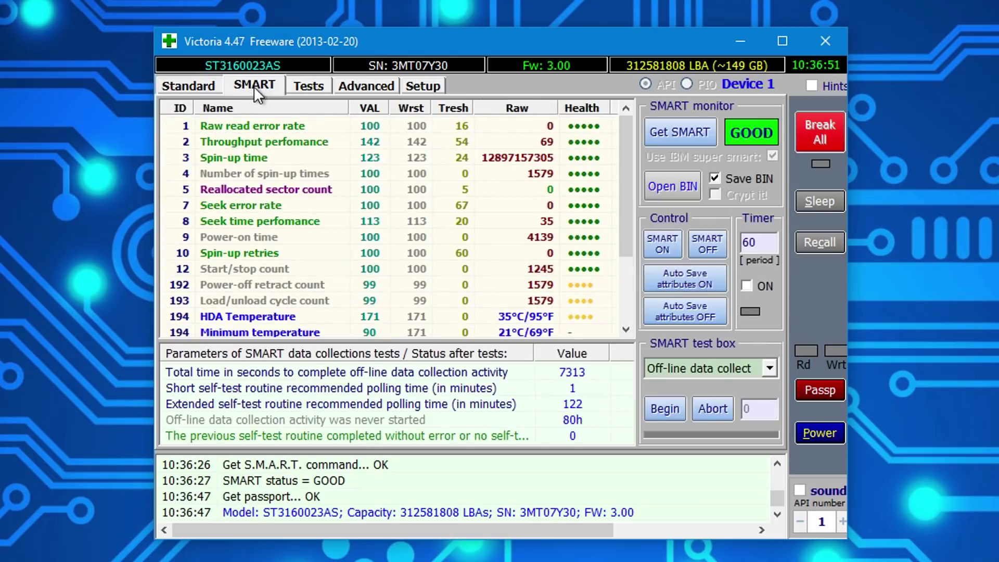
pyautogui.click(658, 133)
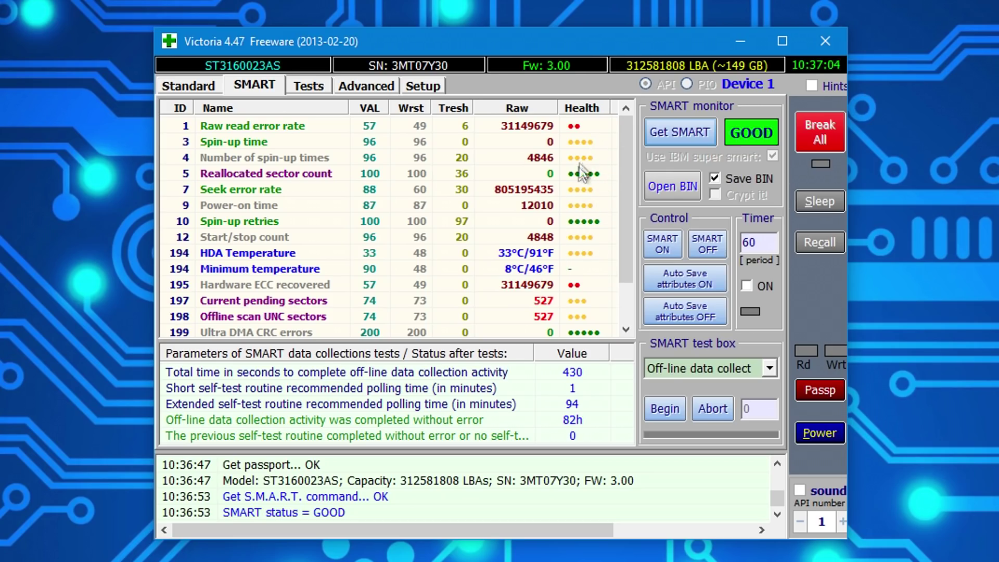
# Set up a surface test for the ST3160023AS drive with the Remap action and a 1000 ms timeout
pyautogui.click(184, 86)
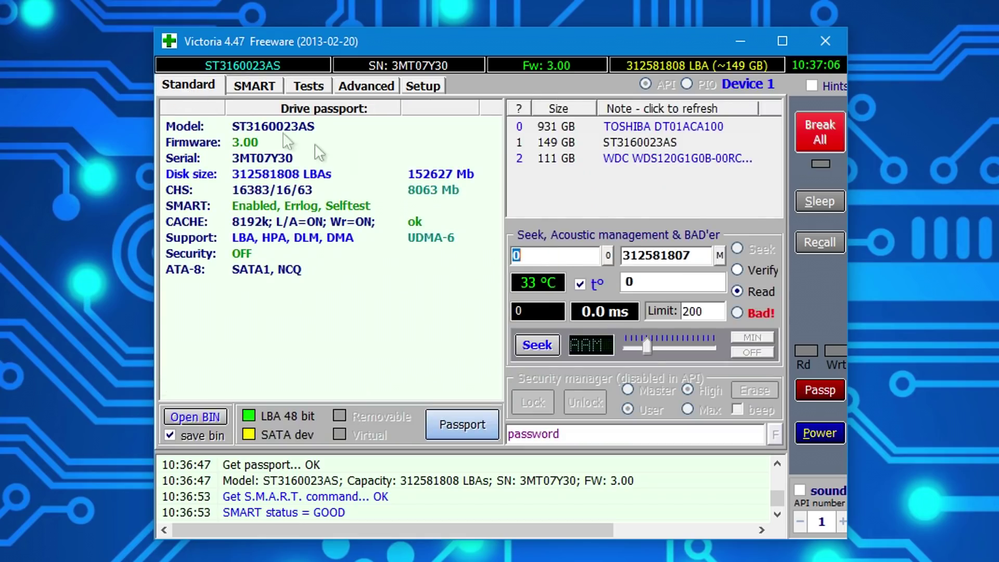
pyautogui.click(617, 141)
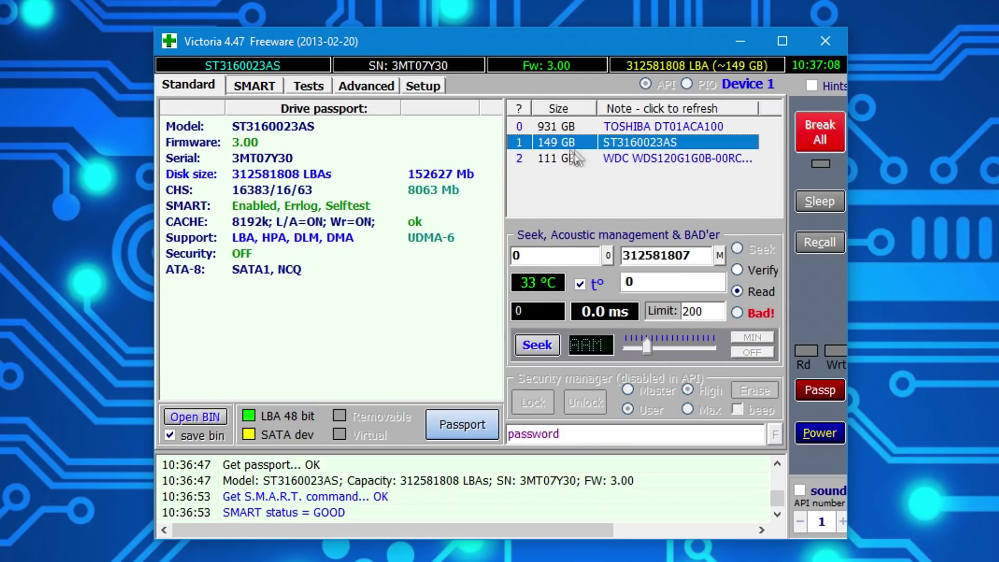
pyautogui.click(304, 89)
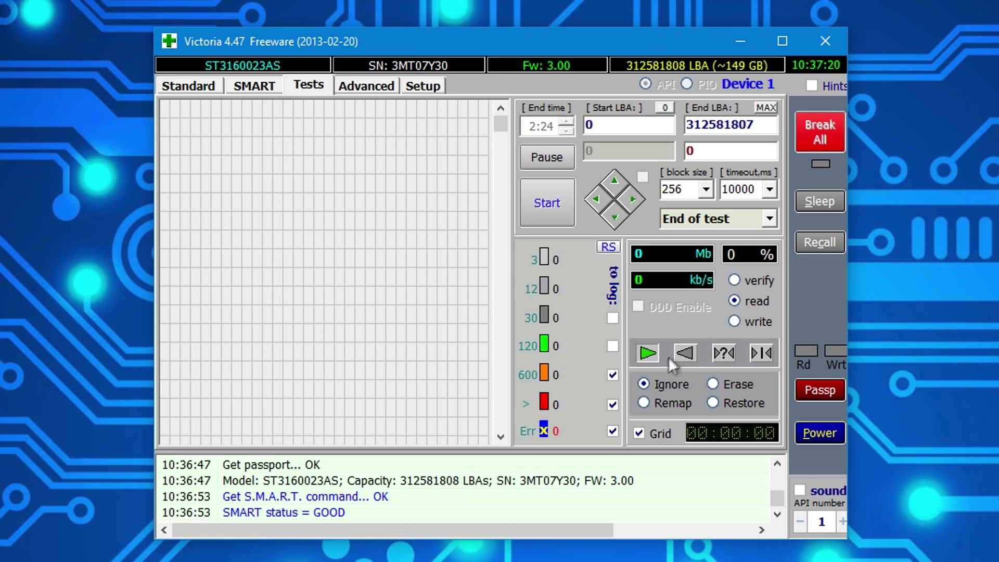
pyautogui.click(644, 402)
pyautogui.click(612, 346)
pyautogui.click(613, 318)
pyautogui.click(613, 347)
pyautogui.click(643, 396)
# Start the read surface scan with Remap and widen the Victoria window slightly
pyautogui.click(543, 224)
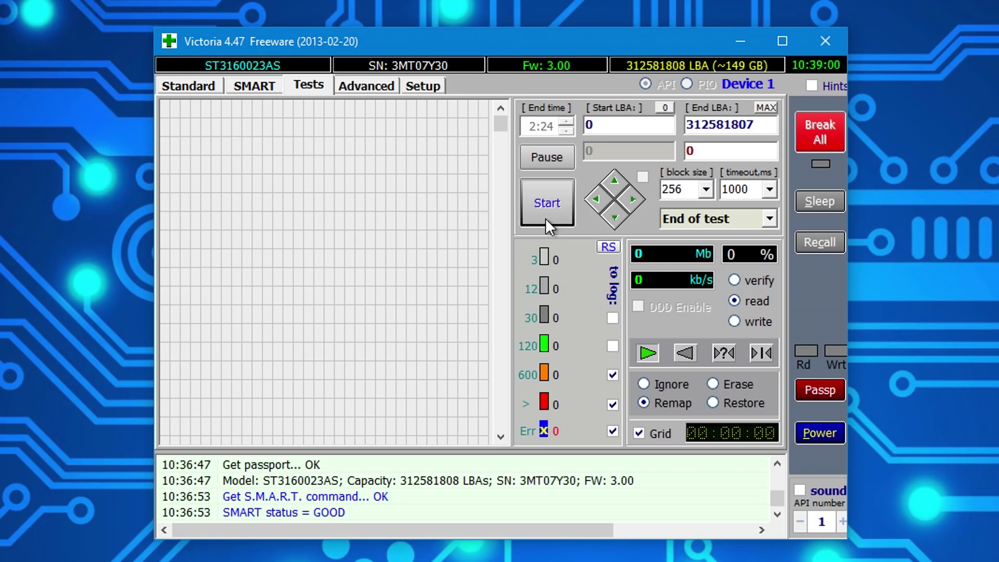
pyautogui.click(551, 209)
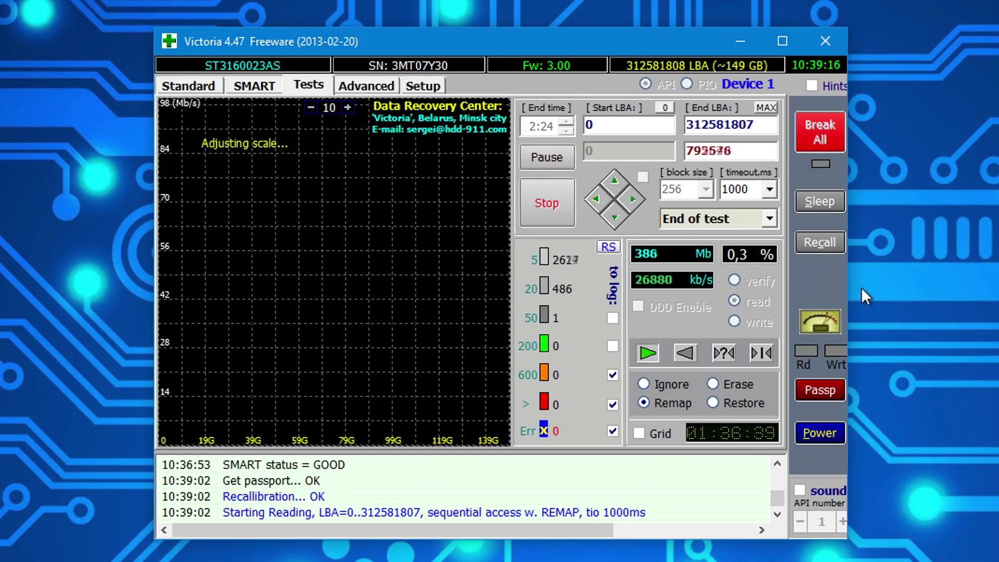
pyautogui.moveTo(849, 282); pyautogui.dragTo(856, 282)
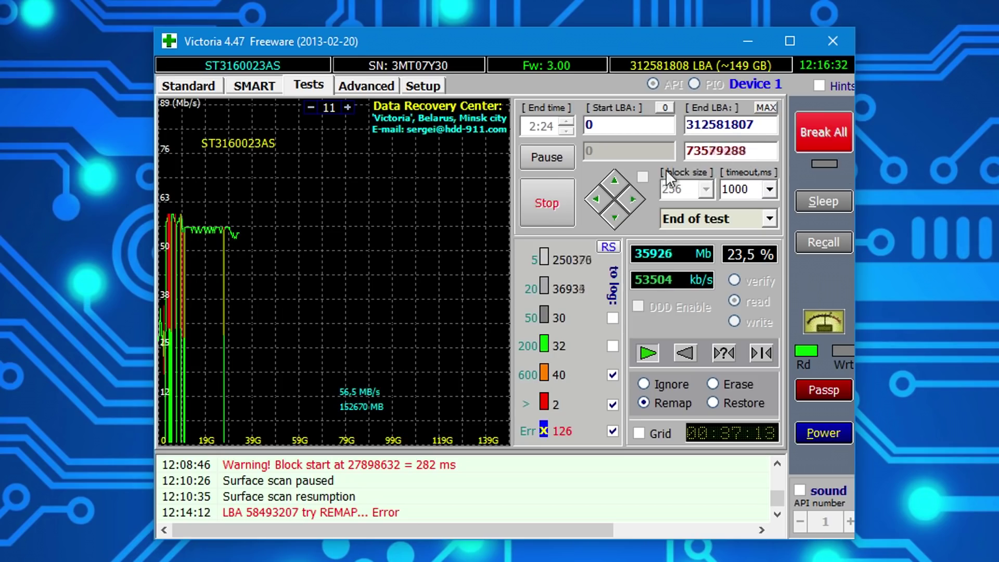
# Stop the running surface scan and restart it from Start LBA 73781783
pyautogui.click(551, 205)
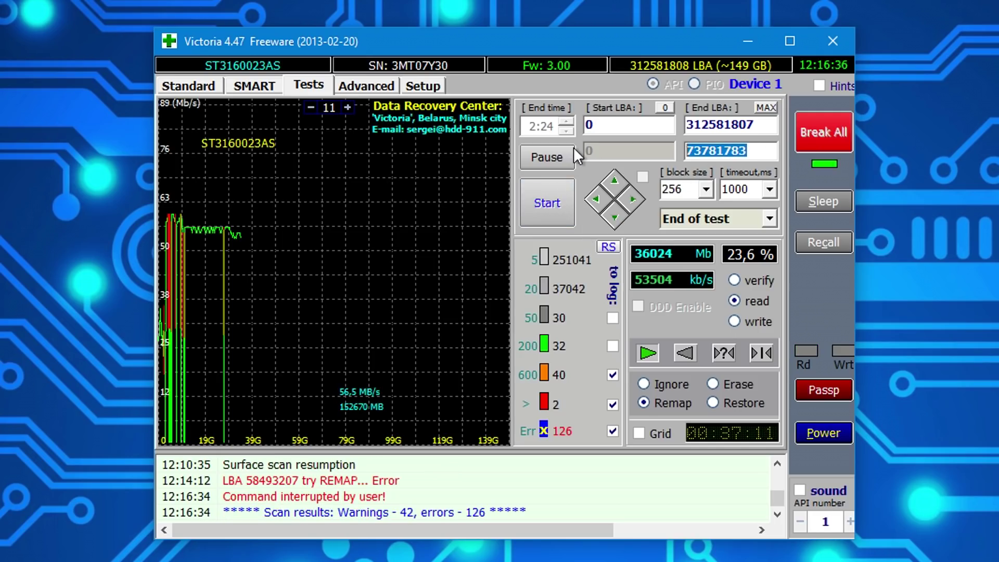
pyautogui.click(644, 129)
pyautogui.doubleClick(643, 129)
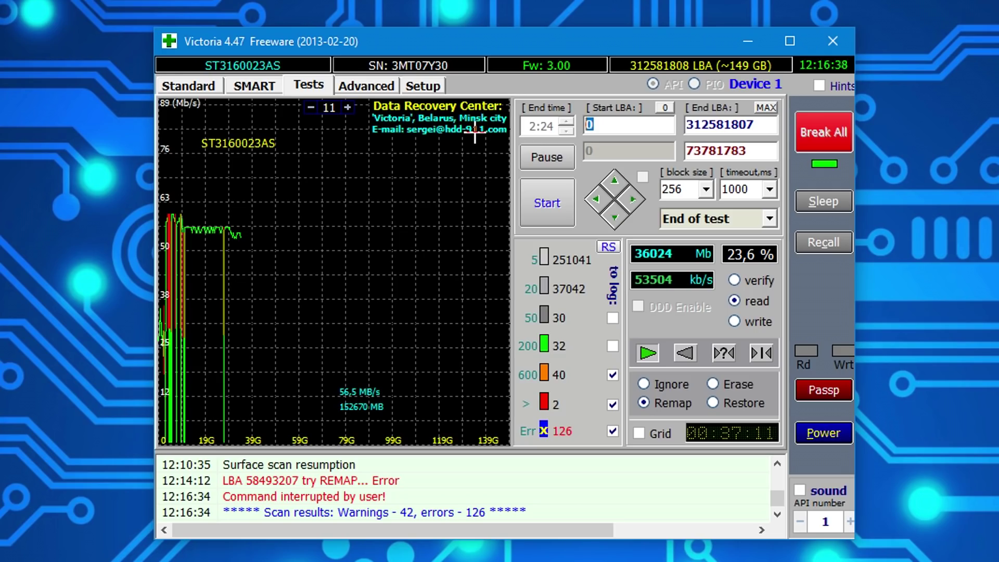
pyautogui.write('73781783')
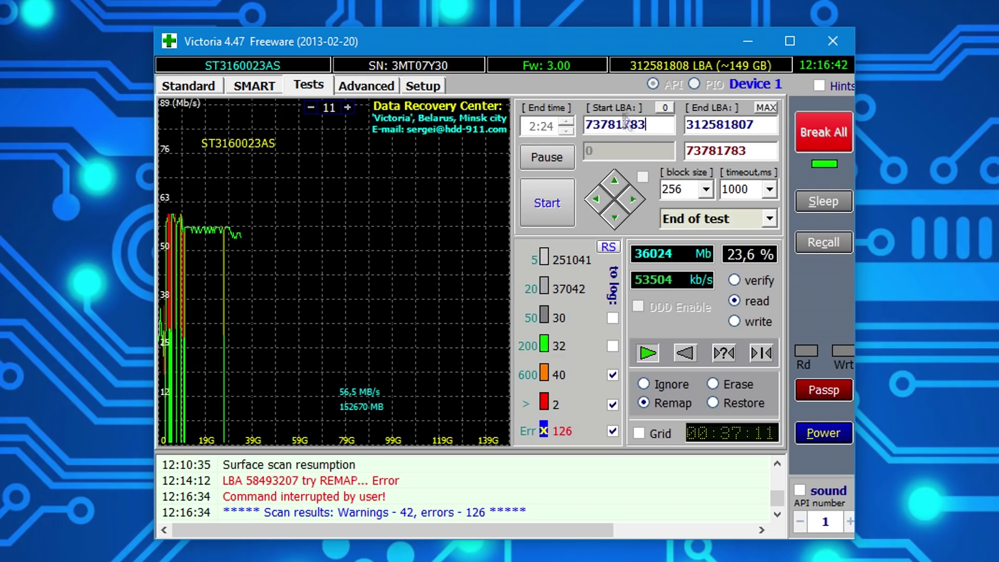
pyautogui.click(543, 210)
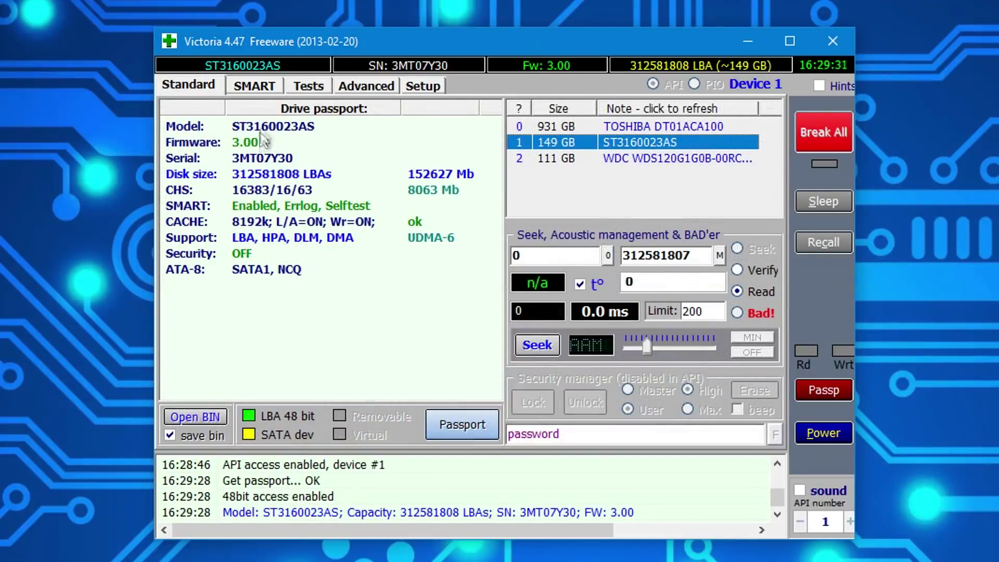
# Get the ST3160023AS drive's SMART data again to check its pending sectors after the surface scan
pyautogui.click(241, 85)
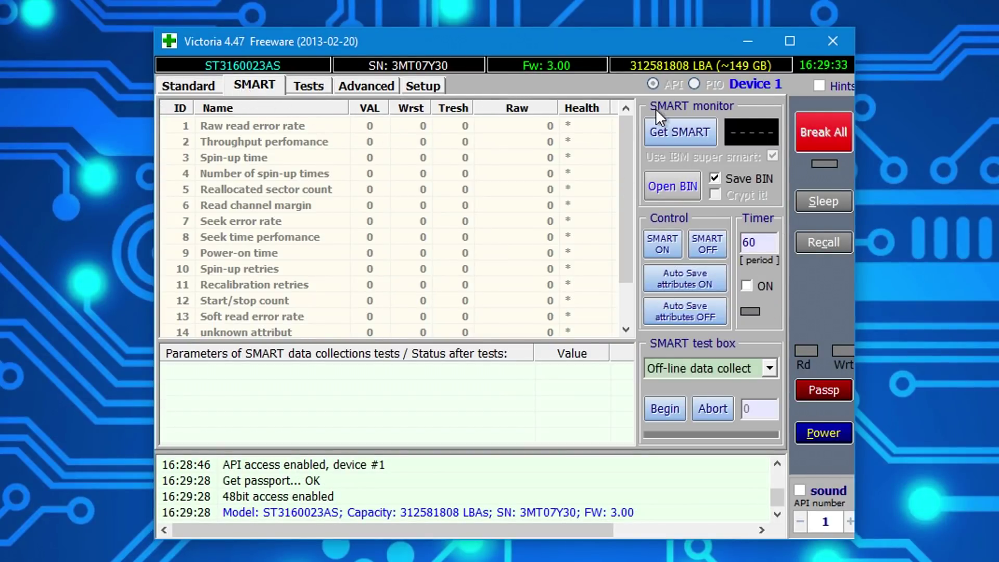
pyautogui.click(676, 138)
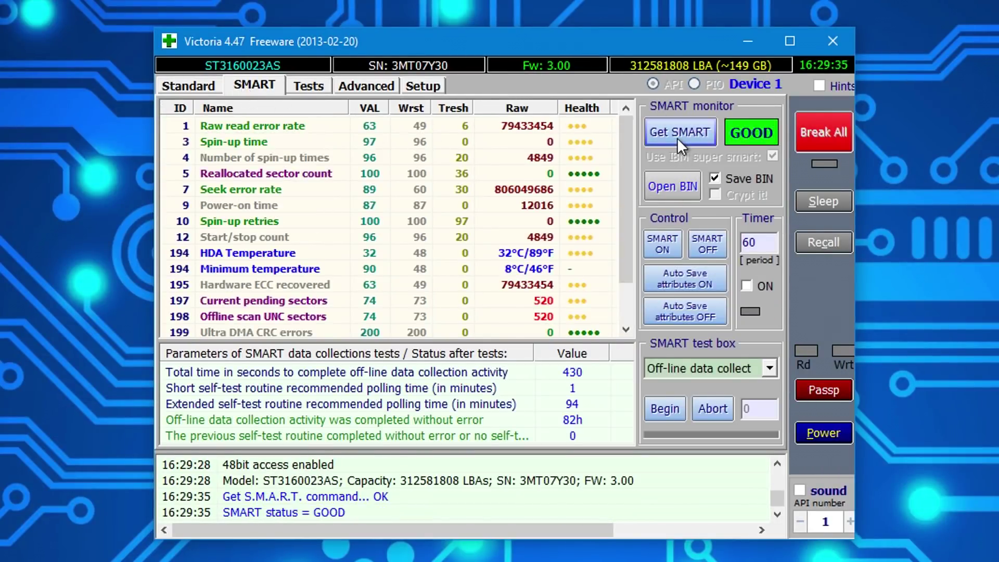